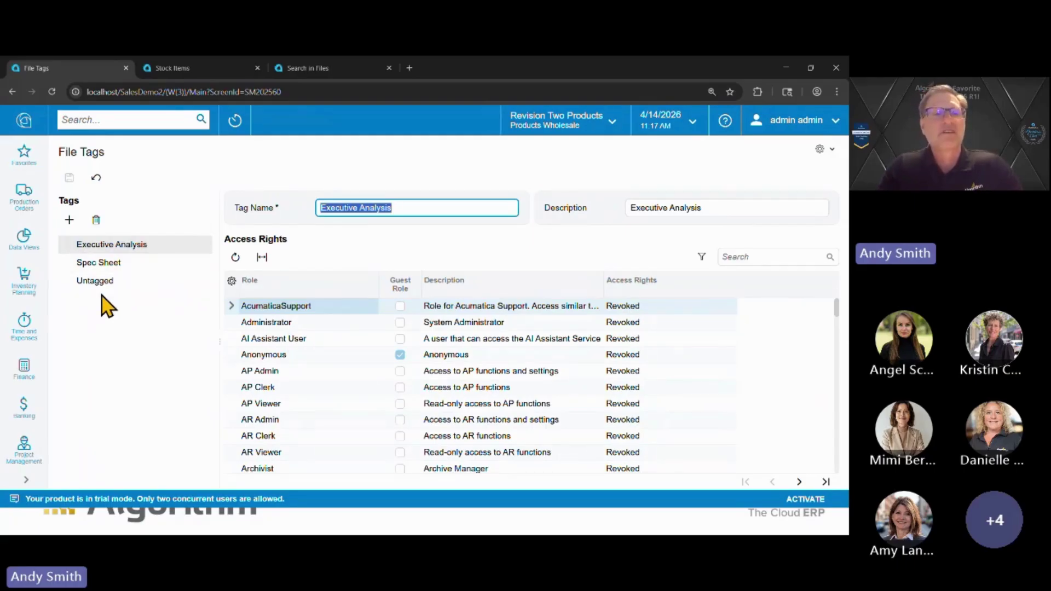
Step: Add a new file tag named Customer Drawing with the description Customer Drawing
{"action": "left_click", "coordinate": [100, 264]}
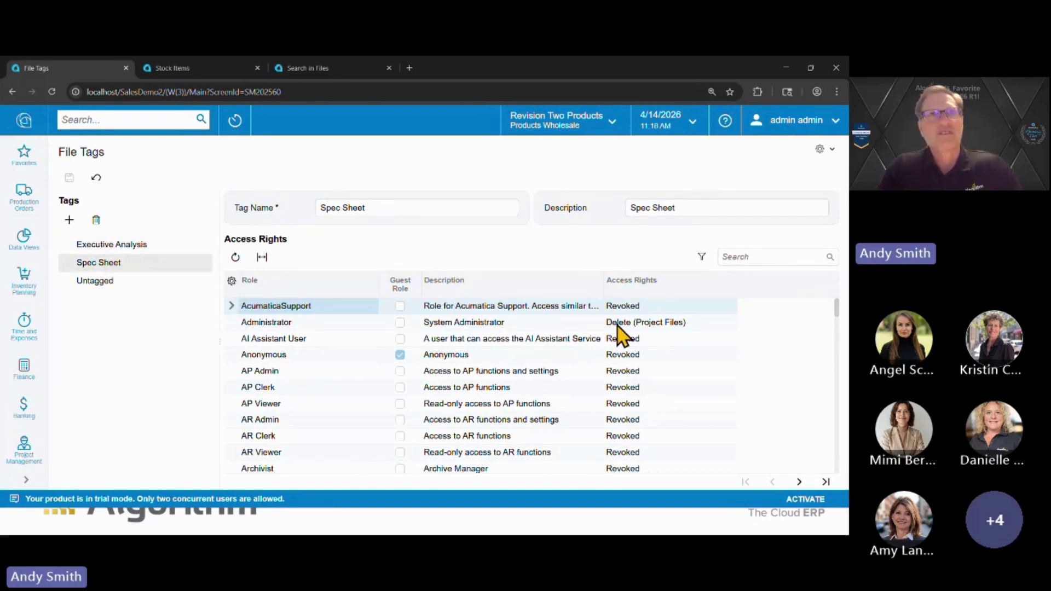
{"action": "left_click", "coordinate": [69, 219]}
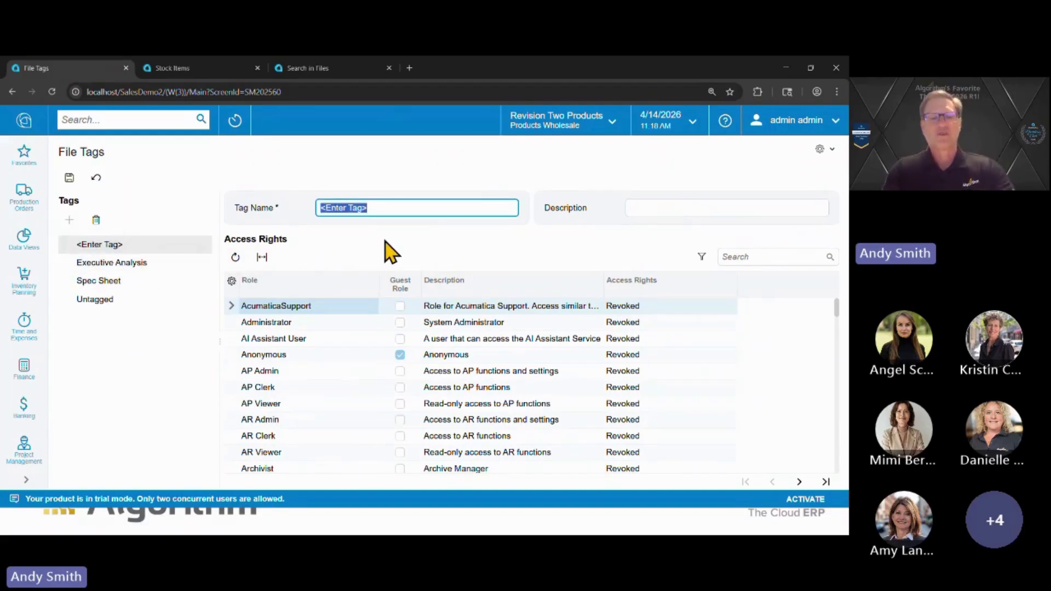
{"action": "type", "text": "Custom"}
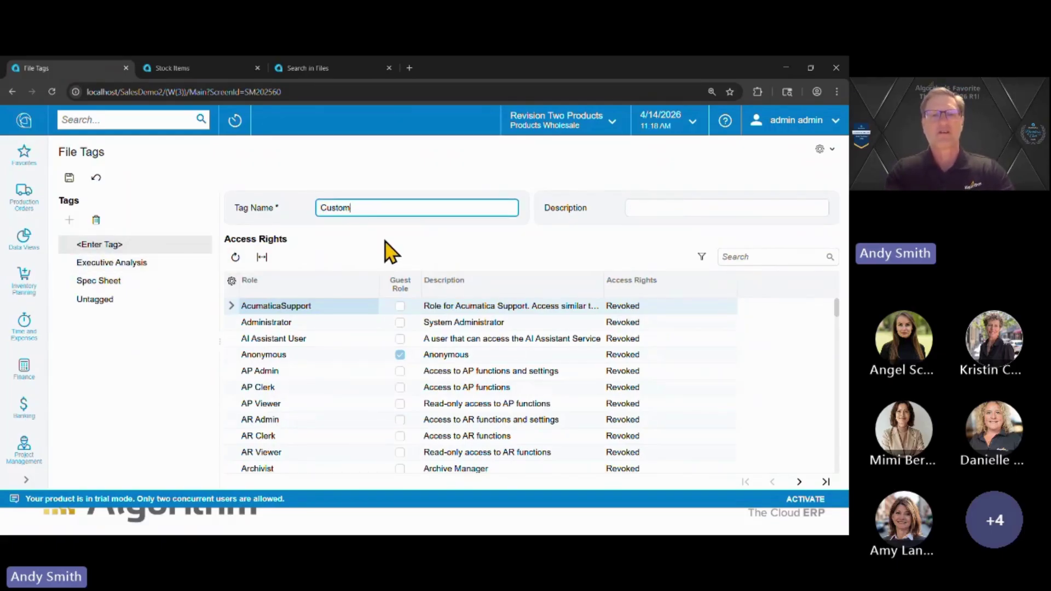
{"action": "type", "text": "er Drawing"}
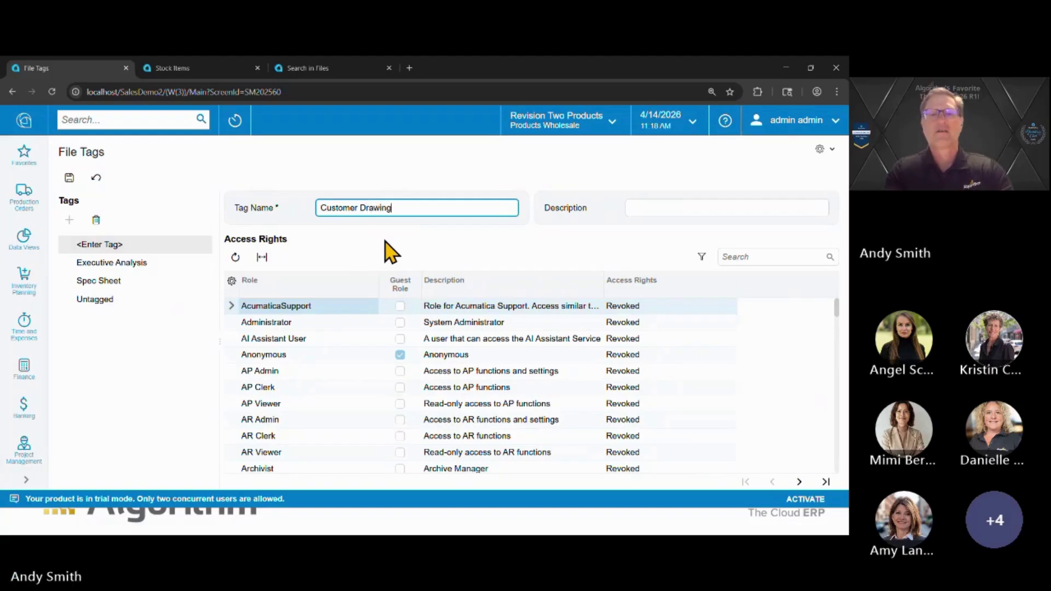
{"action": "key", "text": "Tab"}
{"action": "type", "text": "Cust"}
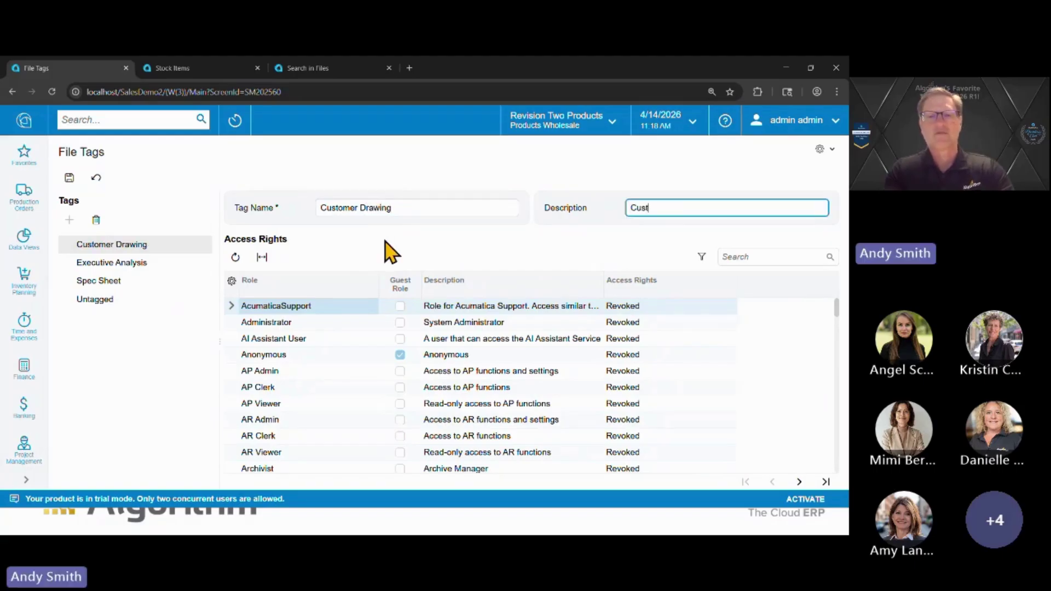
{"action": "type", "text": "omer Drawing"}
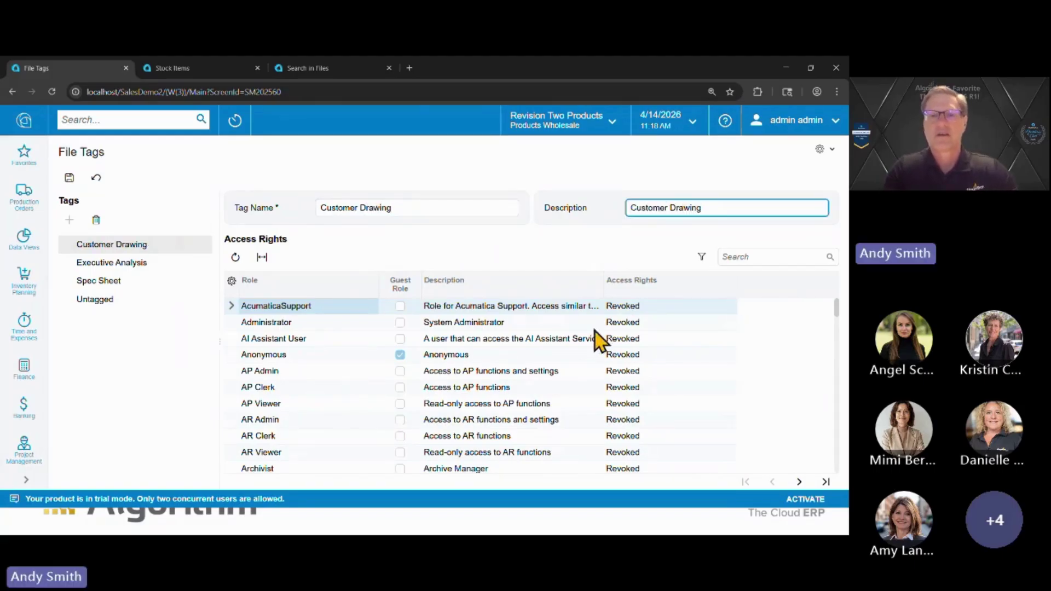
Step: Give the Administrator role Delete (Project Files) access rights for the Customer Drawing tag and save it
{"action": "left_click", "coordinate": [643, 323]}
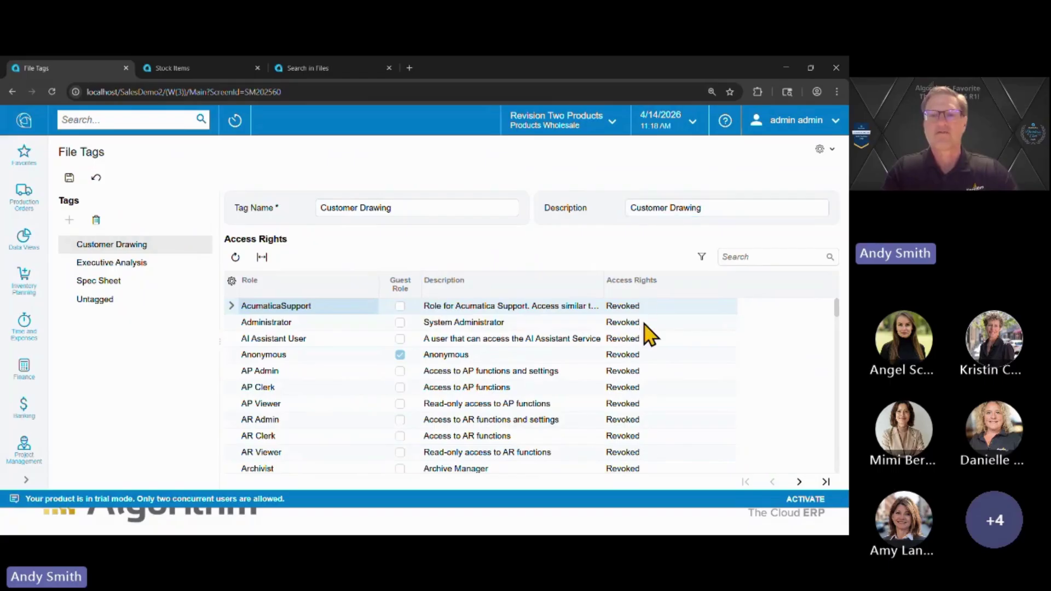
{"action": "left_click", "coordinate": [644, 324]}
{"action": "left_click", "coordinate": [660, 327]}
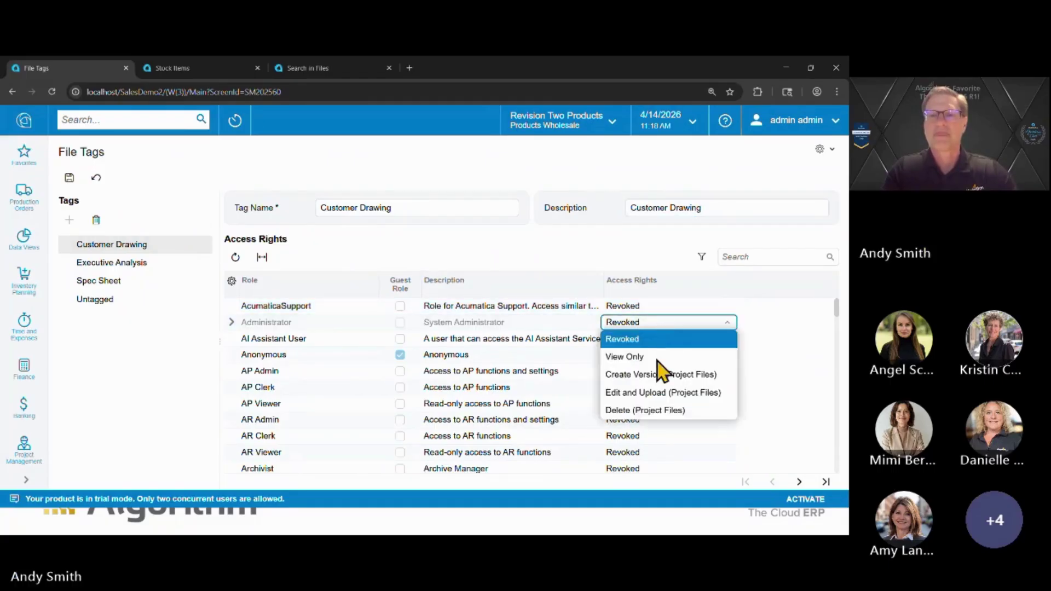
{"action": "left_click", "coordinate": [639, 410]}
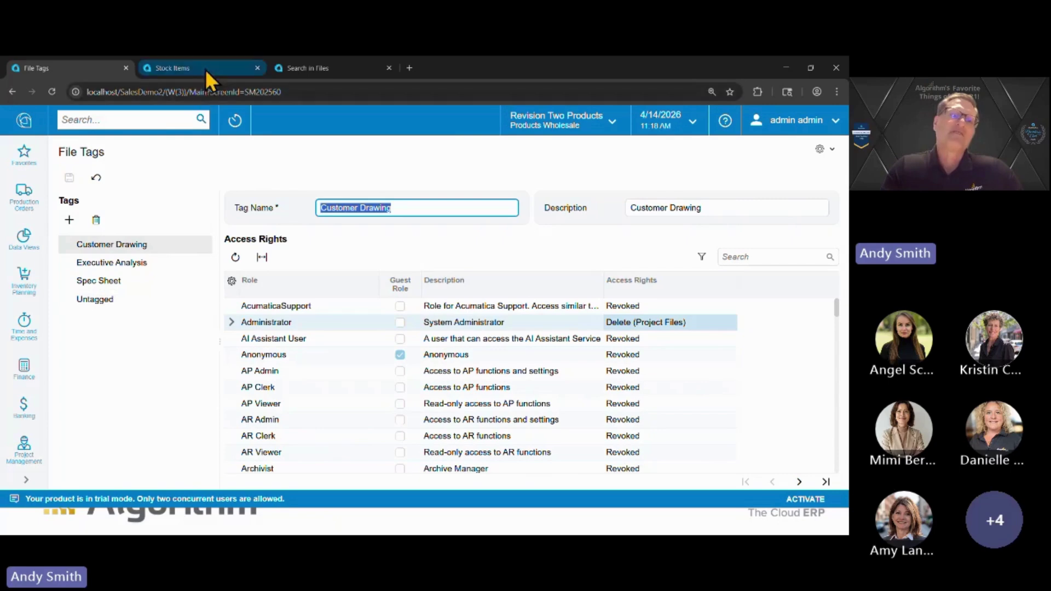
Step: Switch to the stock item AALEGO500 and open its file attachments
{"action": "mouse_move", "coordinate": [200, 69]}
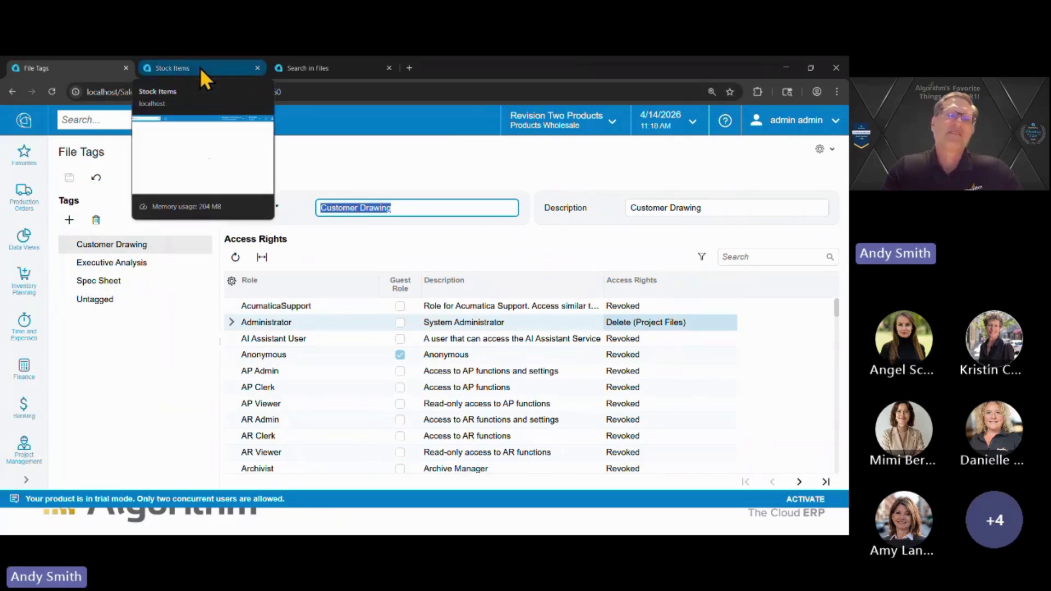
{"action": "left_click", "coordinate": [199, 67]}
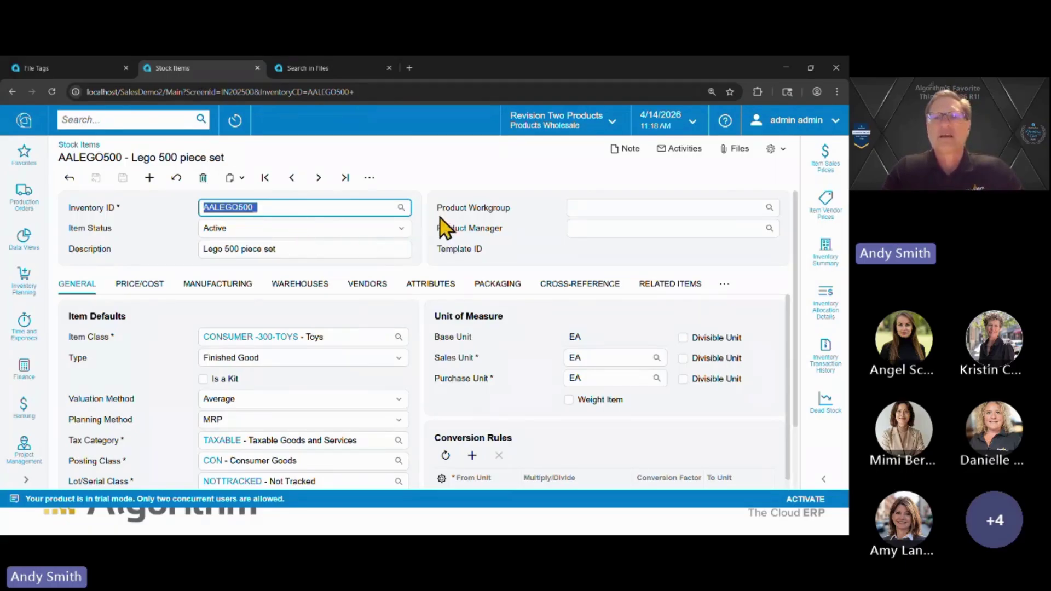
{"action": "left_click", "coordinate": [736, 153]}
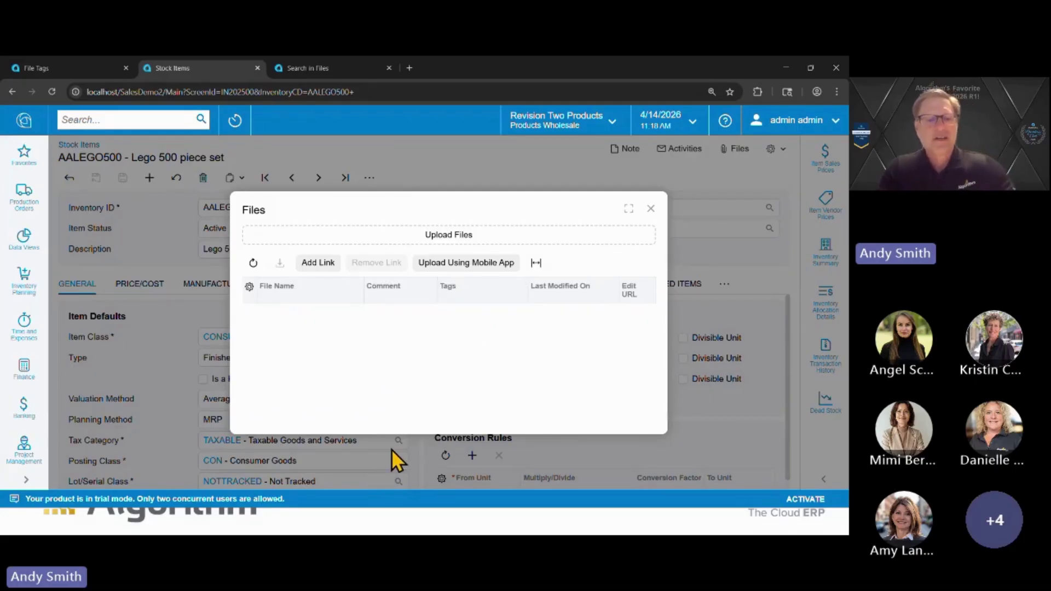
Step: Attach AALEGO500 Drawing.pdf from the 2026R1Webinar folder in File Explorer to the stock item
{"action": "key", "text": "alt+Tab"}
{"action": "key", "text": "alt+Tab"}
{"action": "key", "text": "alt+Tab"}
{"action": "key", "text": "alt+Tab"}
{"action": "key", "text": "alt+Tab"}
{"action": "key", "text": "alt+Tab"}
{"action": "key", "text": "alt+Tab"}
{"action": "key", "text": "alt+Tab"}
{"action": "key", "text": "alt+Tab"}
{"action": "key", "text": "alt+Tab"}
{"action": "key", "text": "alt+Tab"}
{"action": "key", "text": "alt+Tab"}
{"action": "key", "text": "alt+Tab"}
{"action": "key", "text": "alt+Tab"}
{"action": "key", "text": "alt+Tab"}
{"action": "key", "text": "alt+Tab"}
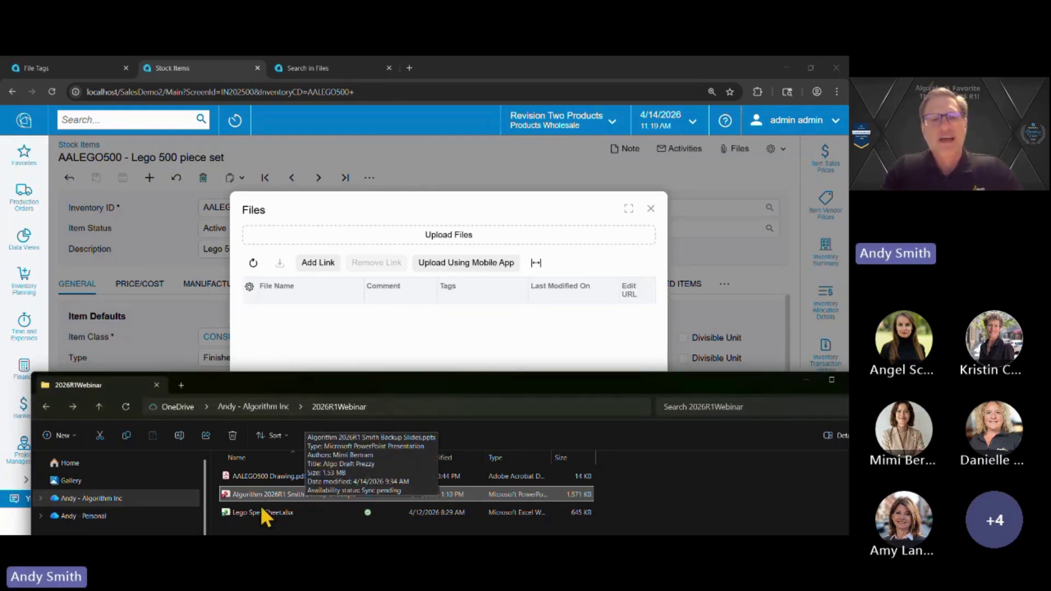
{"action": "left_click_drag", "start_coordinate": [267, 478], "coordinate": [354, 339]}
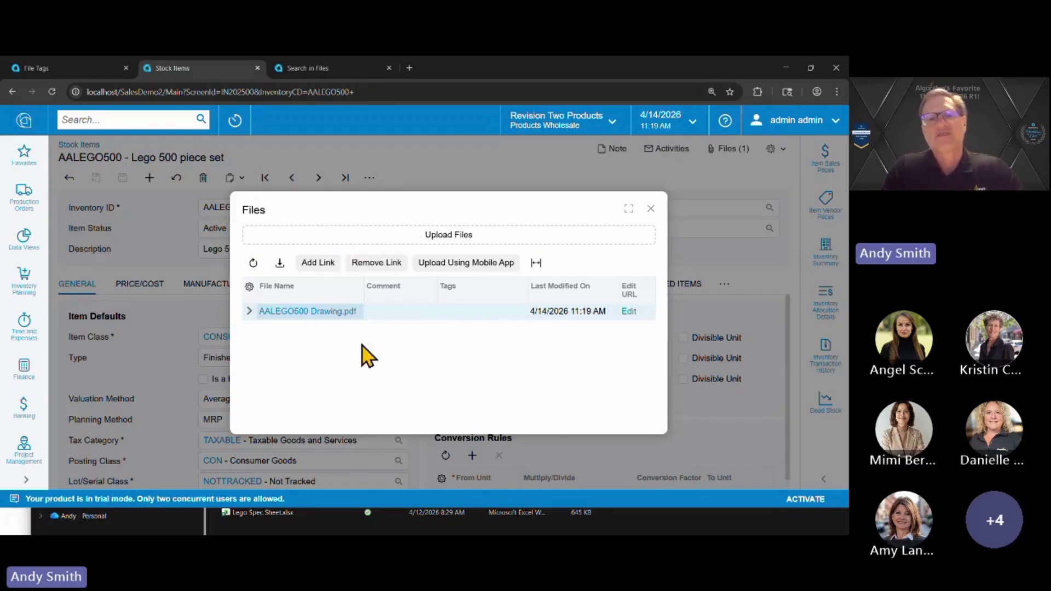
Step: Assign the Customer Drawing tag to the attached AALEGO500 Drawing.pdf
{"action": "left_click", "coordinate": [457, 314]}
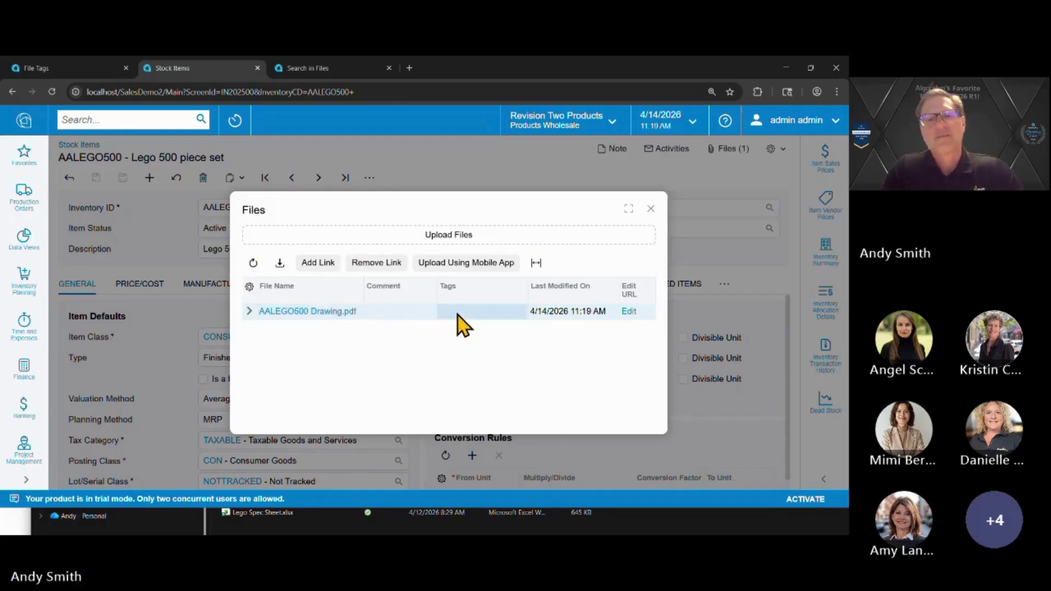
{"action": "left_click", "coordinate": [457, 314]}
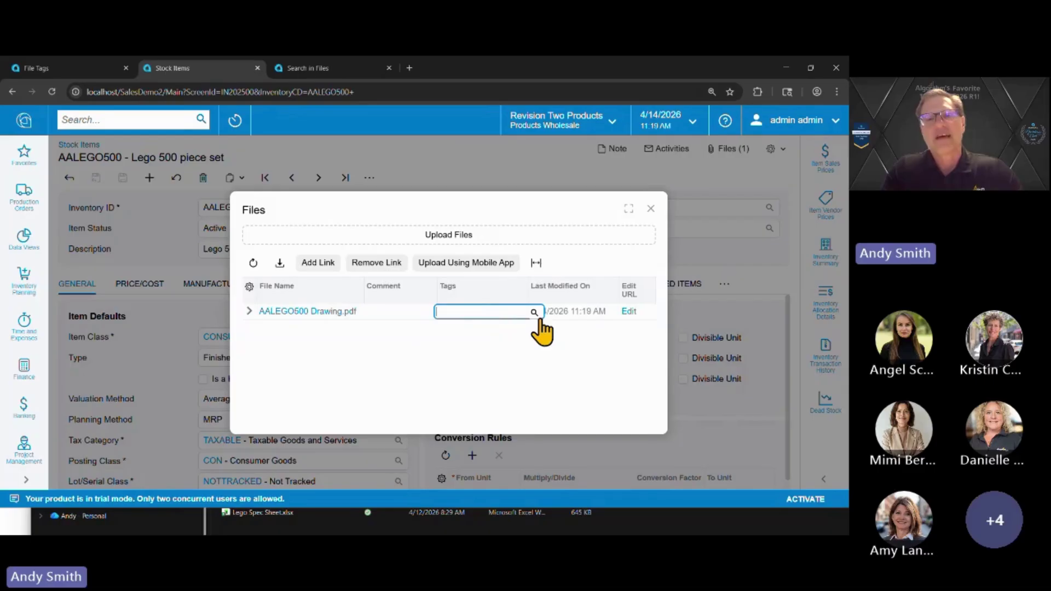
{"action": "left_click", "coordinate": [535, 313]}
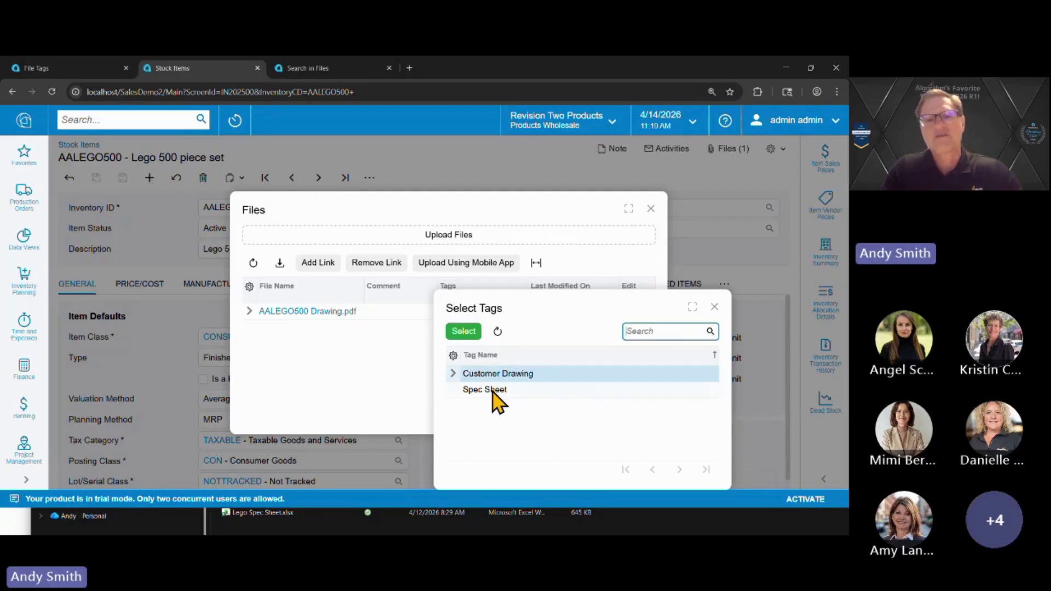
{"action": "double_click", "coordinate": [498, 374]}
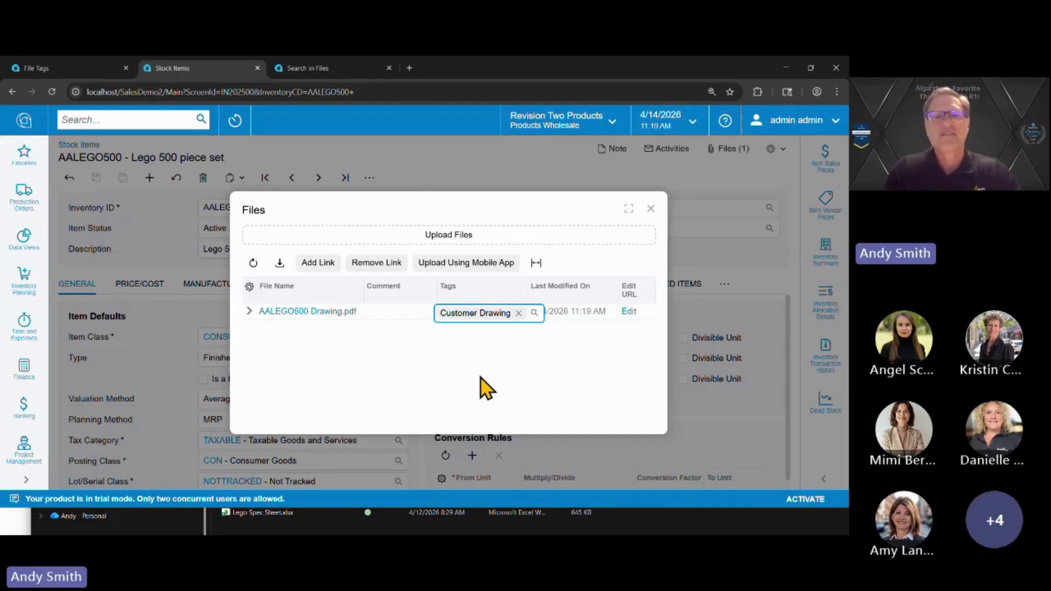
{"action": "left_click", "coordinate": [485, 388]}
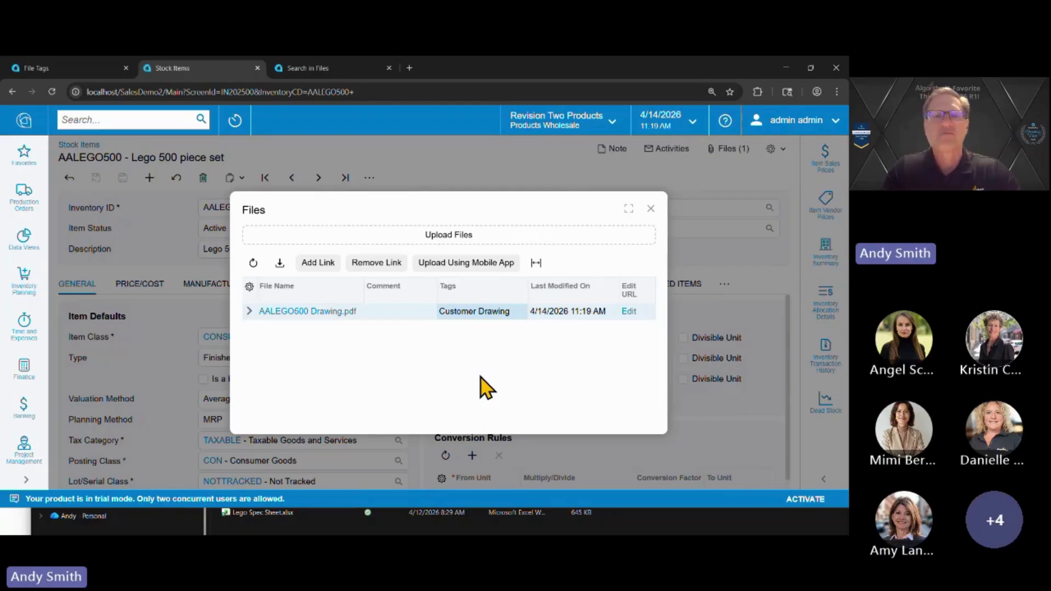
Step: Upload Lego Spec Sheet.xlsx from the 2026R1Webinar folder as another attachment of the stock item
{"action": "left_click", "coordinate": [458, 235]}
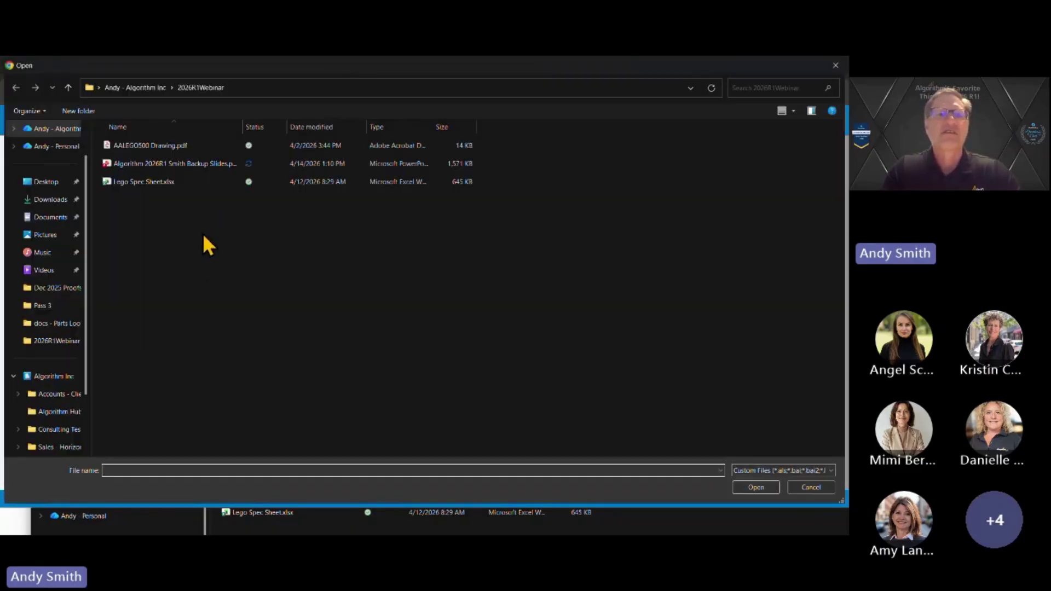
{"action": "left_click", "coordinate": [152, 182]}
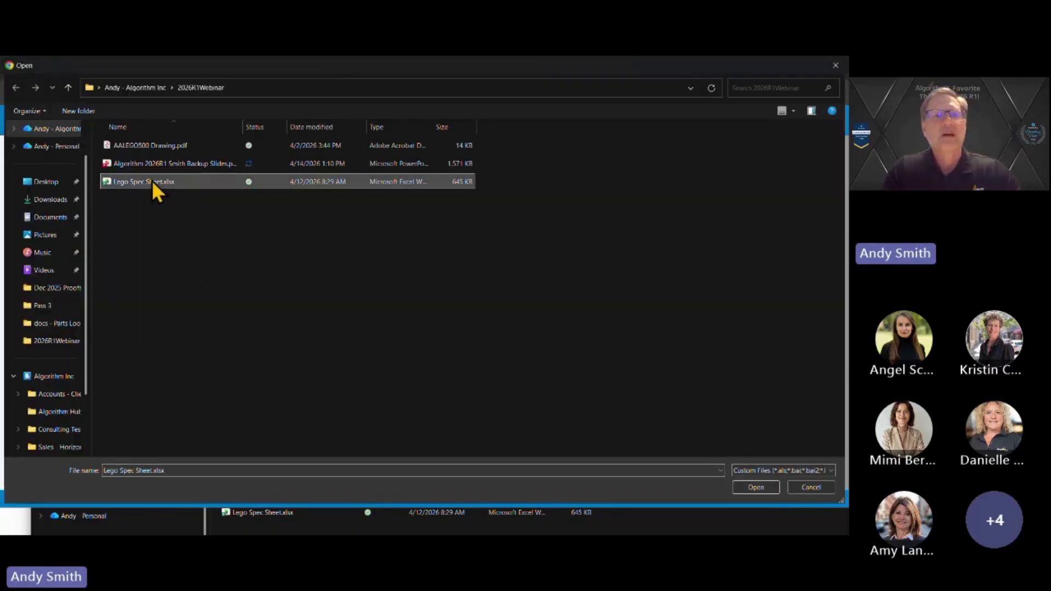
{"action": "left_click", "coordinate": [758, 488]}
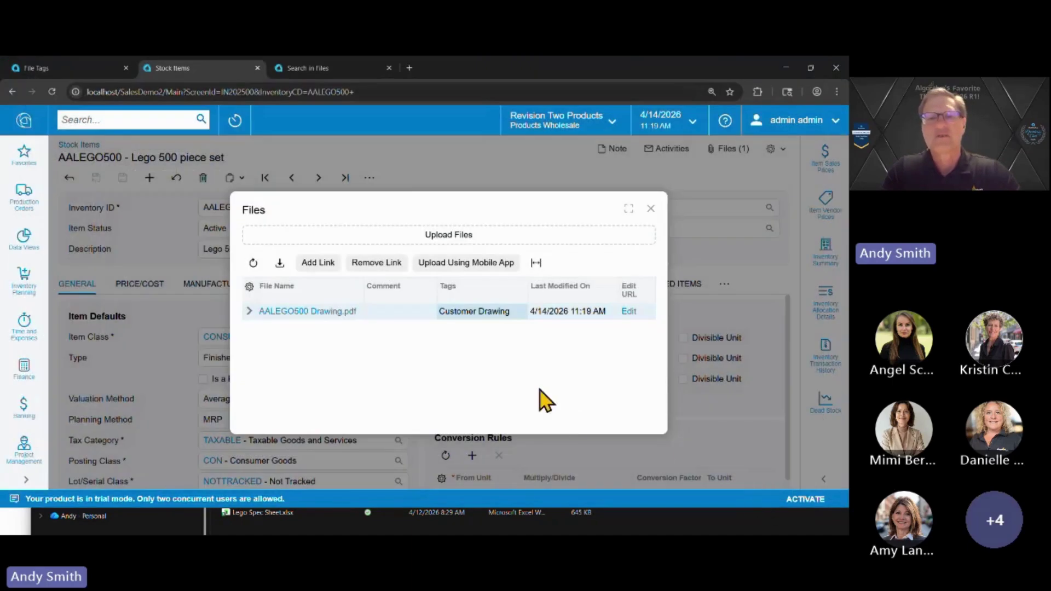
Step: Assign the Spec Sheet tag to Lego Spec Sheet.xlsx and close the attachments dialog
{"action": "left_click", "coordinate": [480, 327]}
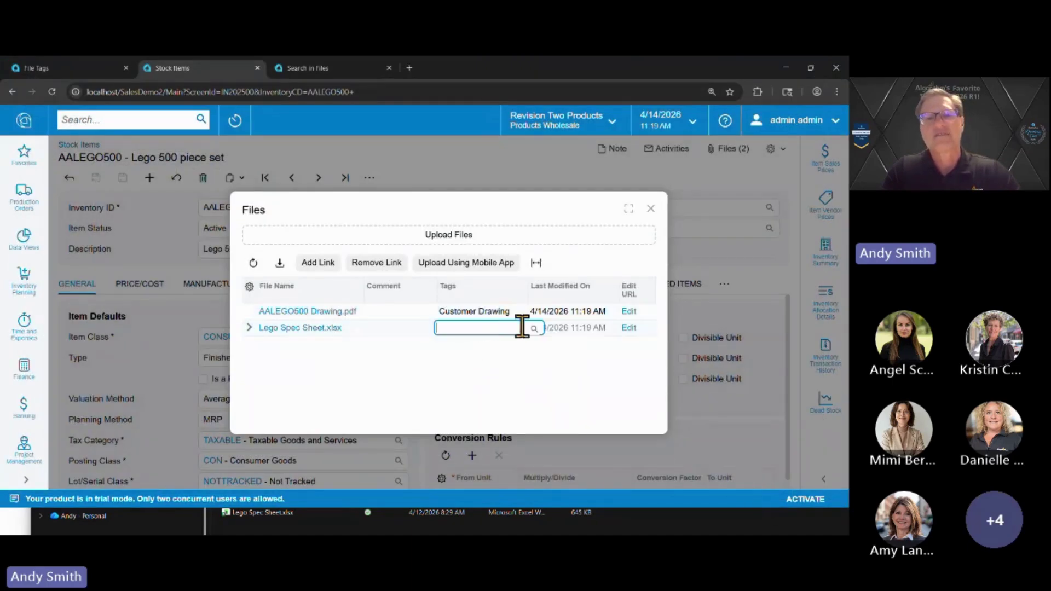
{"action": "left_click", "coordinate": [533, 328]}
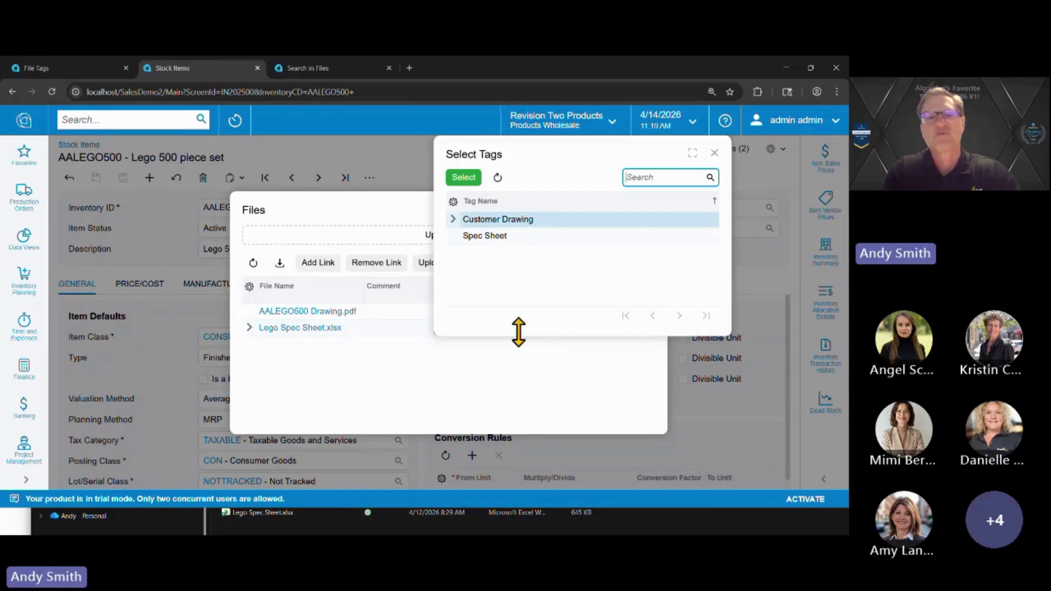
{"action": "left_click", "coordinate": [491, 241]}
{"action": "double_click", "coordinate": [491, 241]}
{"action": "left_click", "coordinate": [500, 378]}
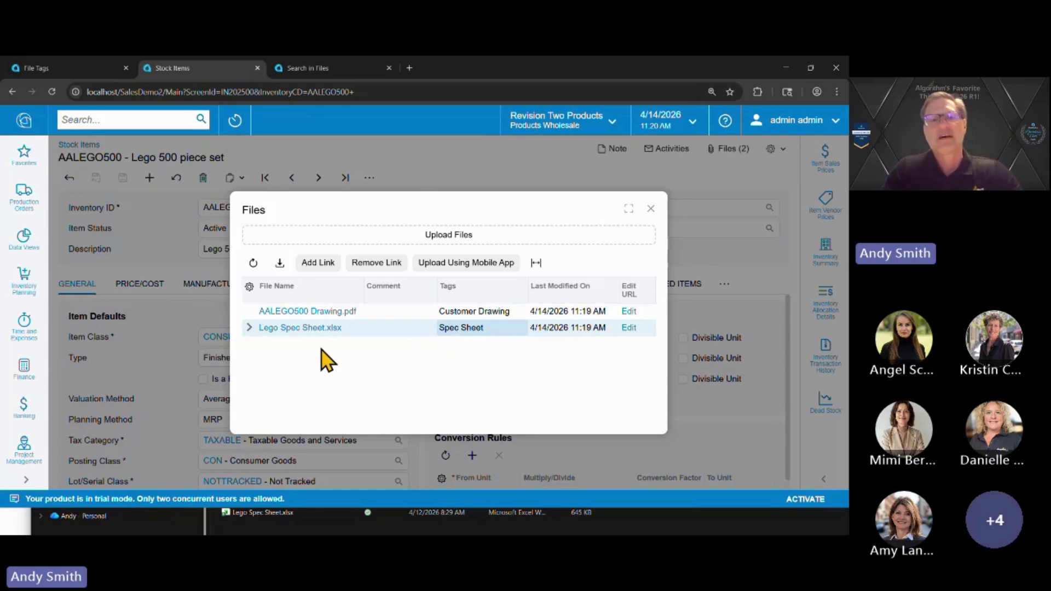
{"action": "left_click", "coordinate": [650, 209]}
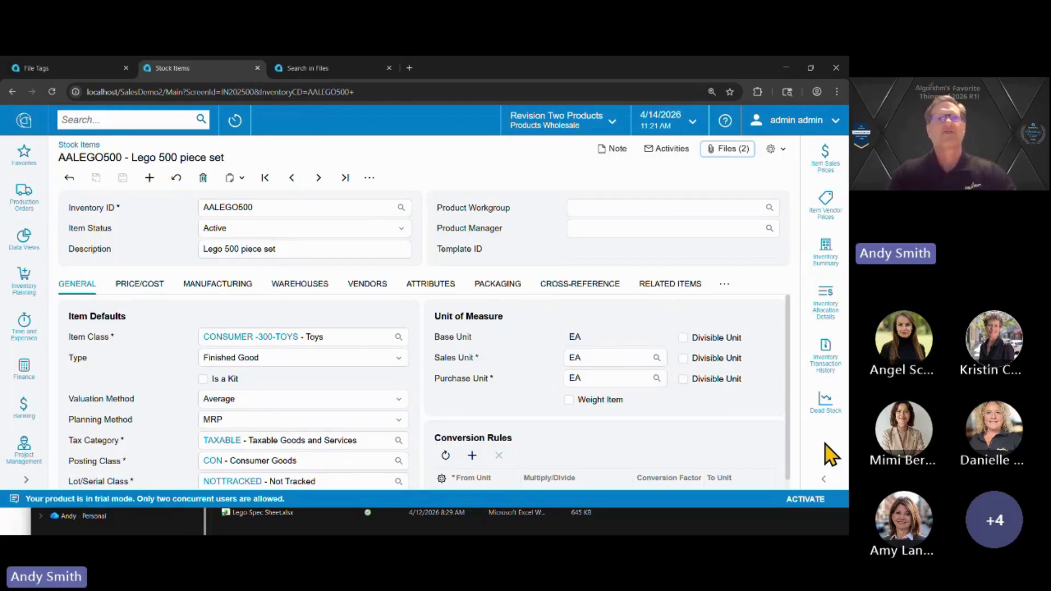
Step: Filter the Search in Files list by the Spec Sheet tag
{"action": "left_click", "coordinate": [302, 66]}
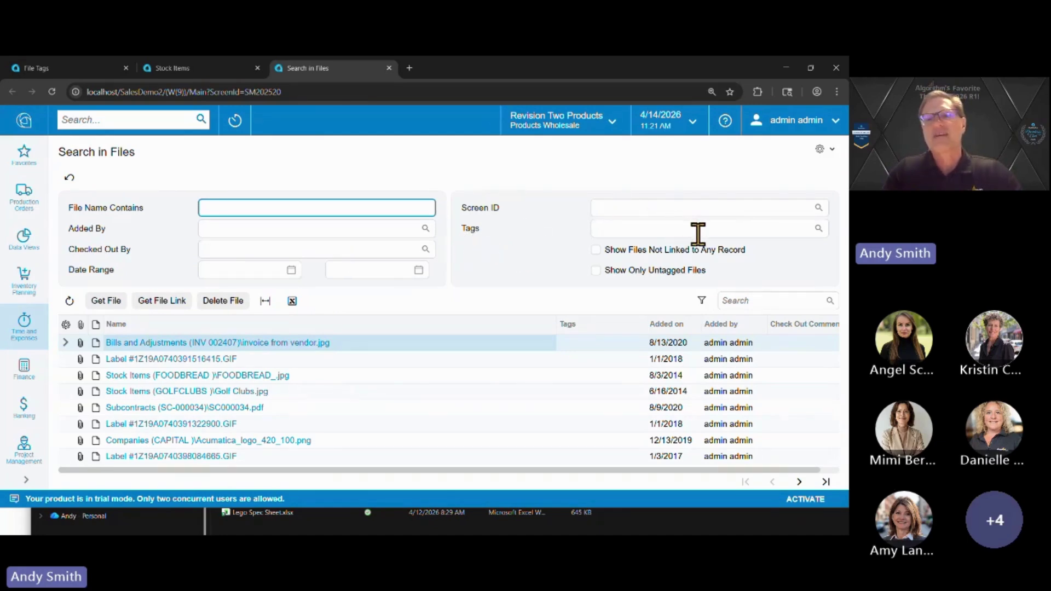
{"action": "left_click", "coordinate": [818, 229]}
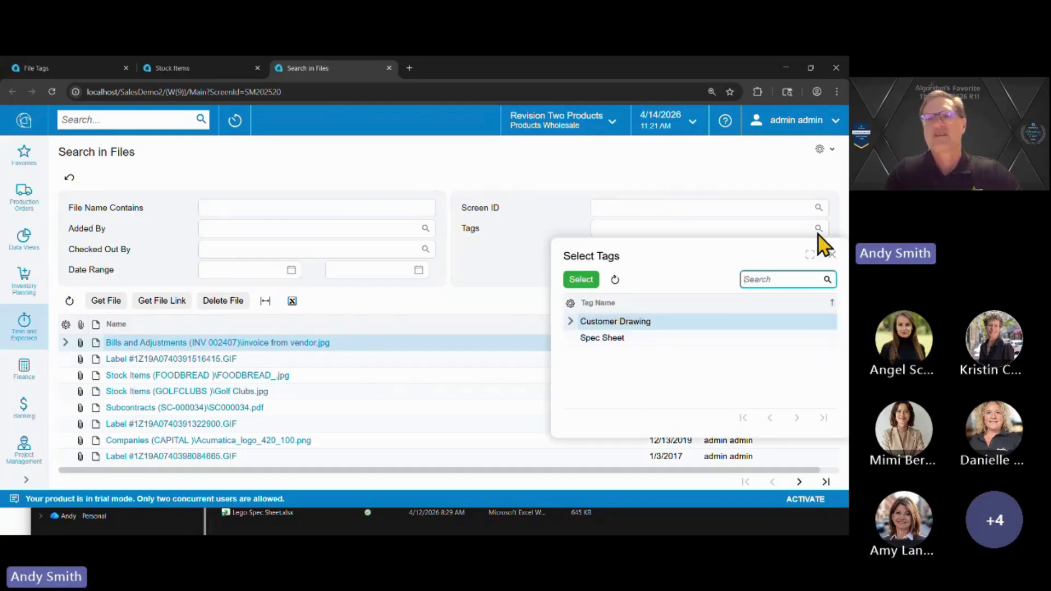
{"action": "double_click", "coordinate": [617, 339]}
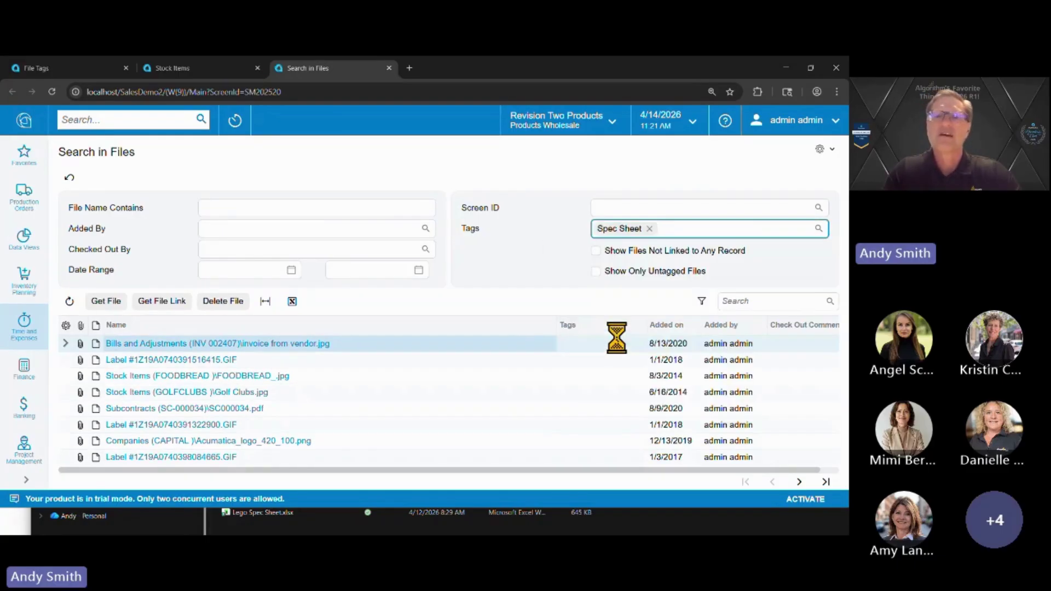